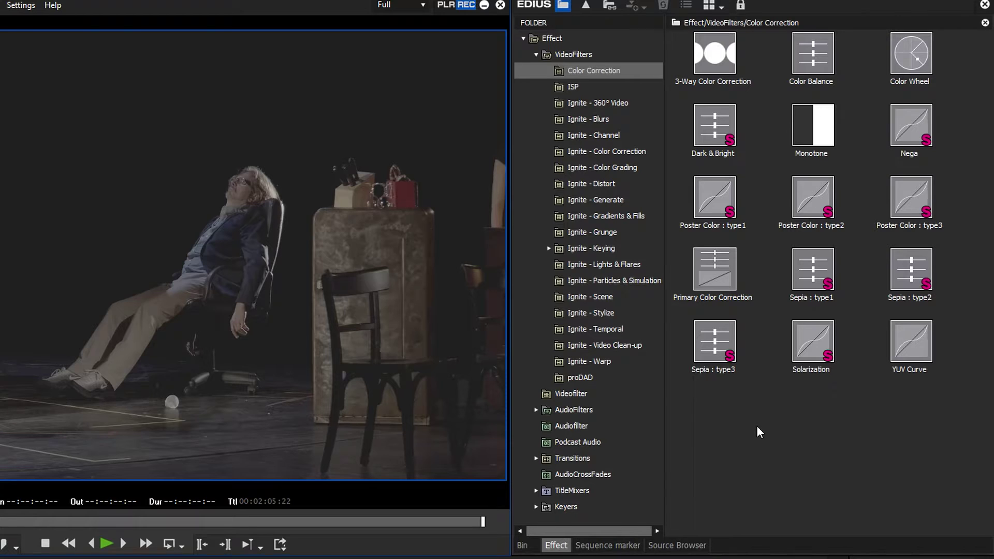
Apply Primary Color Correction to the Log Clip and open its settings dialog
{"action": "left_click", "coordinate": [712, 275]}
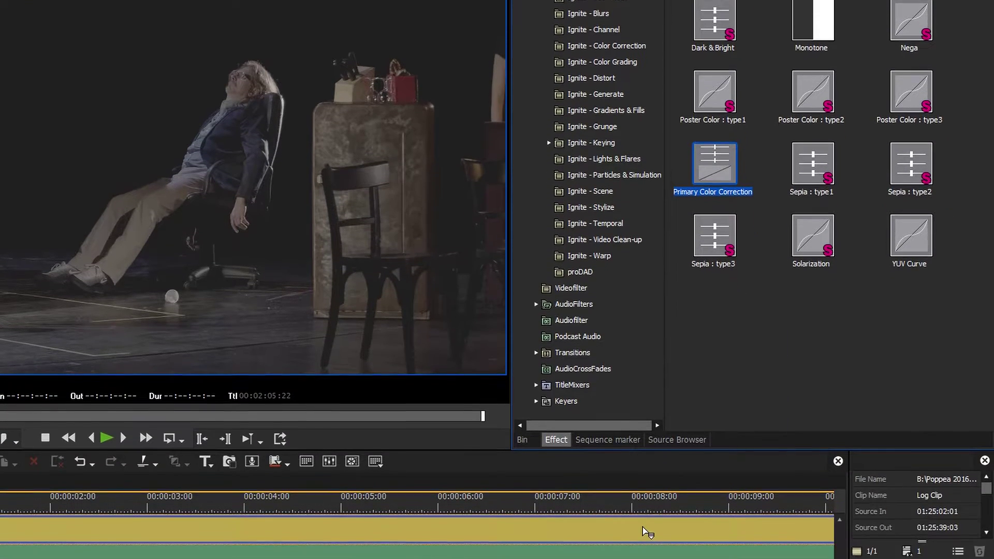
{"action": "left_click_drag", "start_coordinate": [647, 532], "coordinate": [640, 536]}
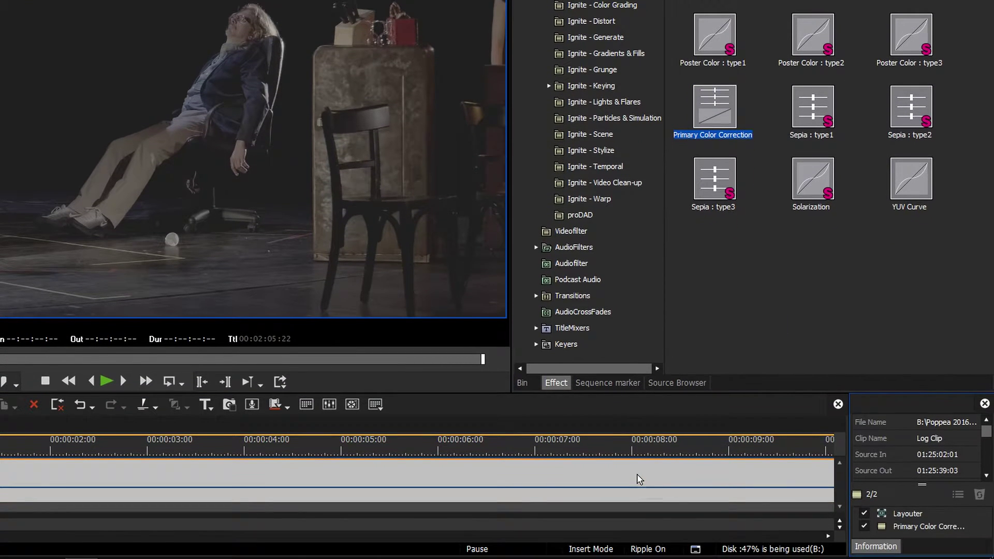
{"action": "double_click", "coordinate": [918, 525]}
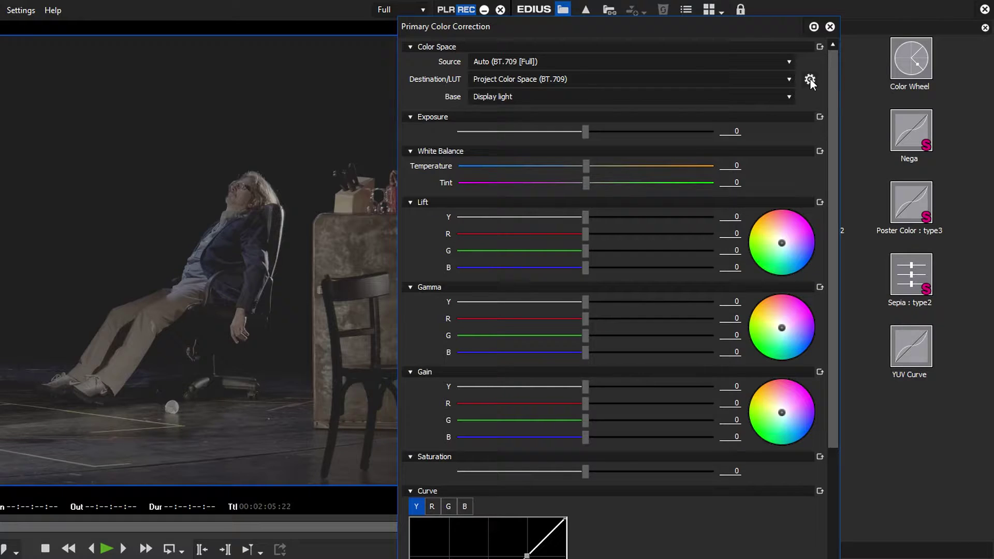
Import all nine .cube LUT files from the LUT folder with Full input and output range
{"action": "left_click", "coordinate": [810, 79]}
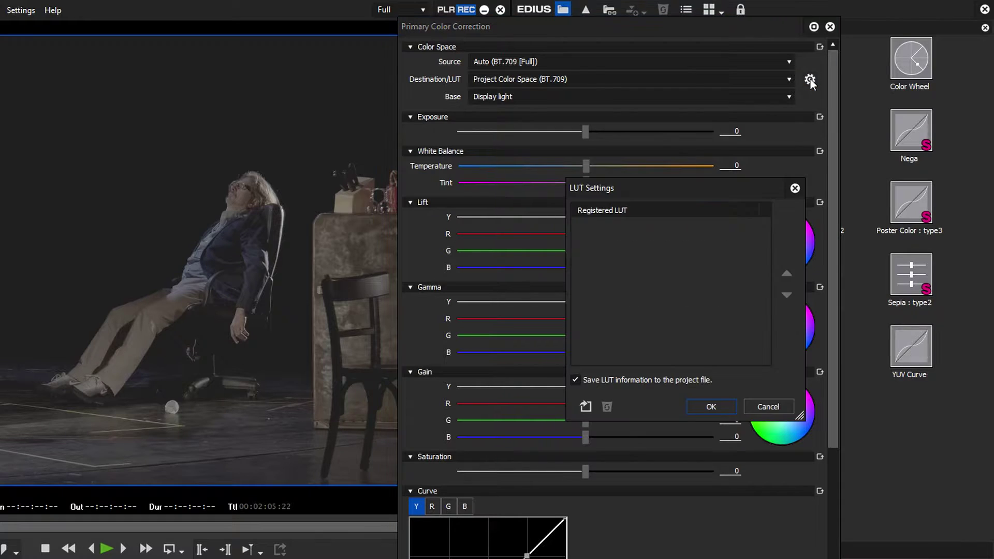
{"action": "left_click", "coordinate": [584, 407]}
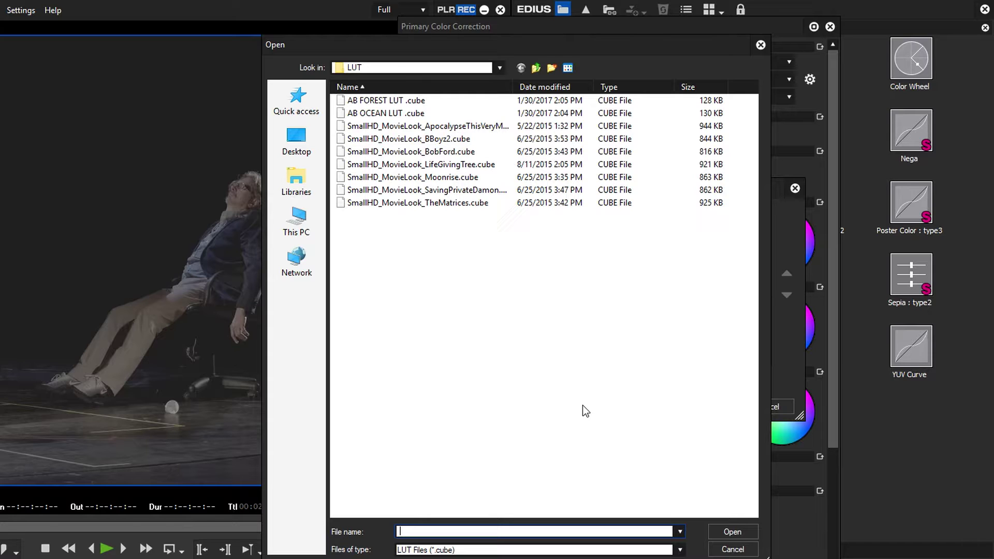
{"action": "left_click_drag", "start_coordinate": [373, 247], "coordinate": [389, 103]}
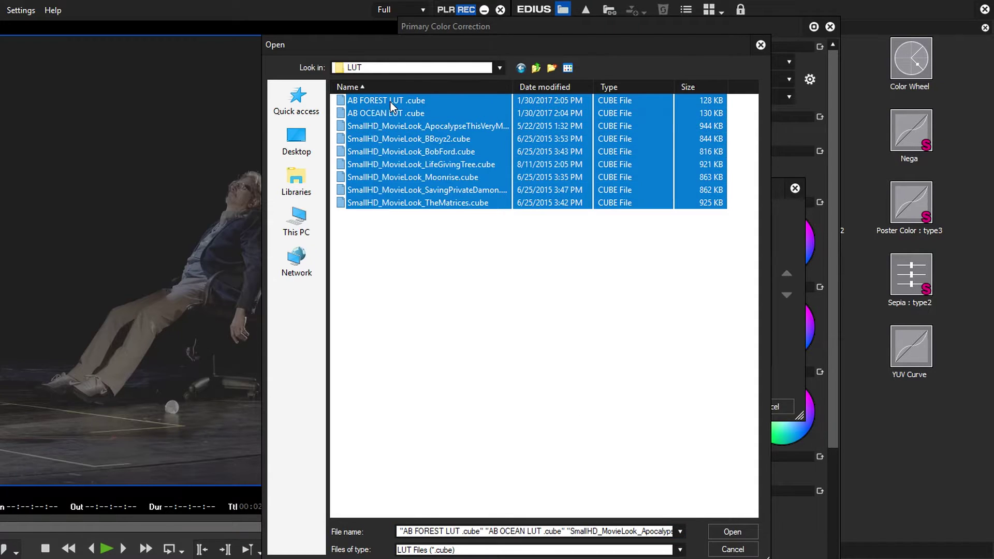
{"action": "left_click", "coordinate": [731, 532]}
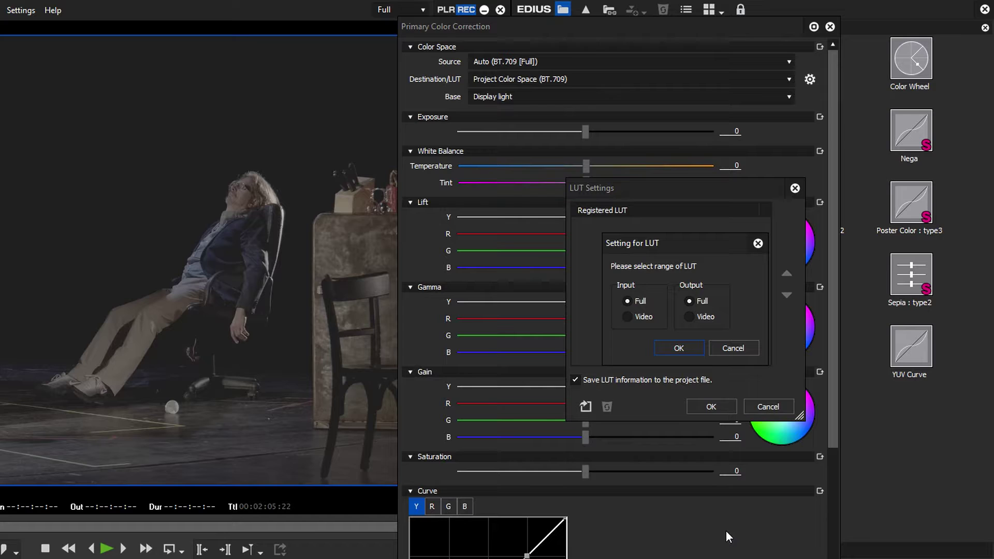
{"action": "left_click", "coordinate": [678, 349]}
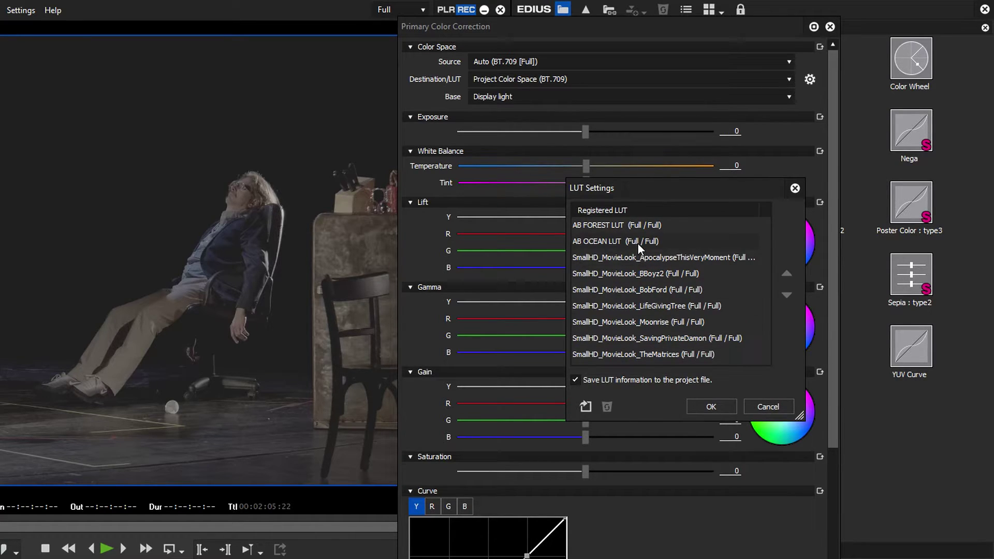
Delete SavingPrivateDamon, move LifeGivingTree up to third and Moonrise below TheMatrices, then save the list
{"action": "left_click", "coordinate": [638, 340]}
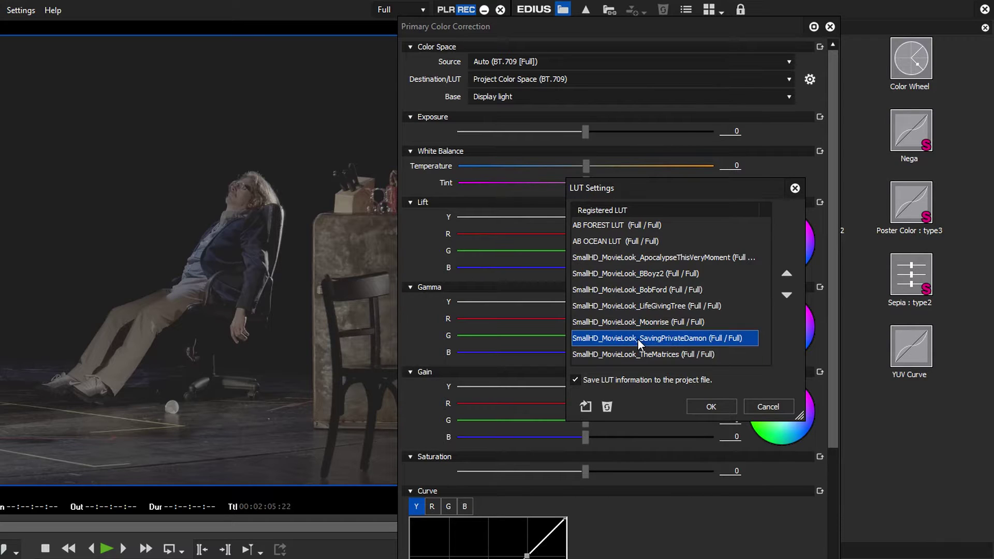
{"action": "left_click", "coordinate": [608, 409]}
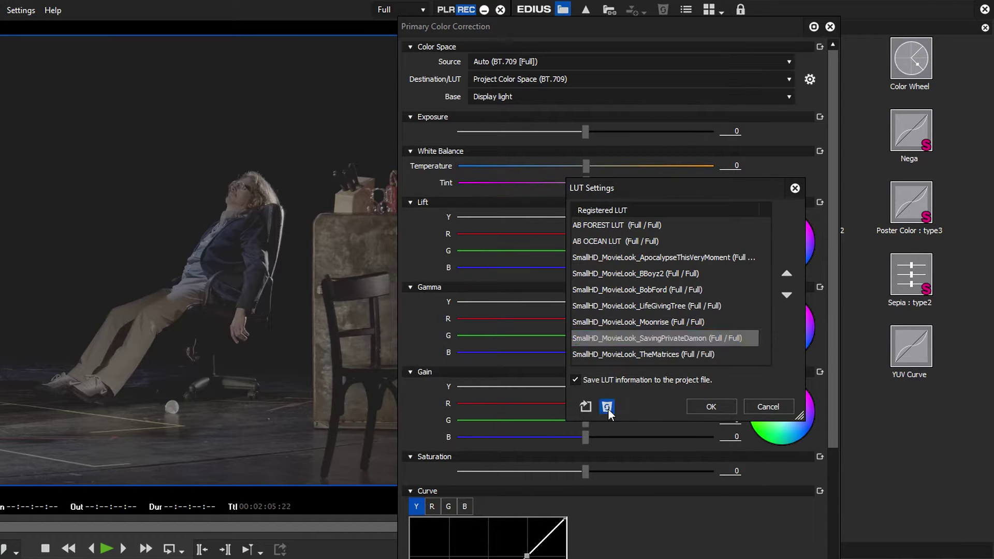
{"action": "left_click", "coordinate": [643, 306]}
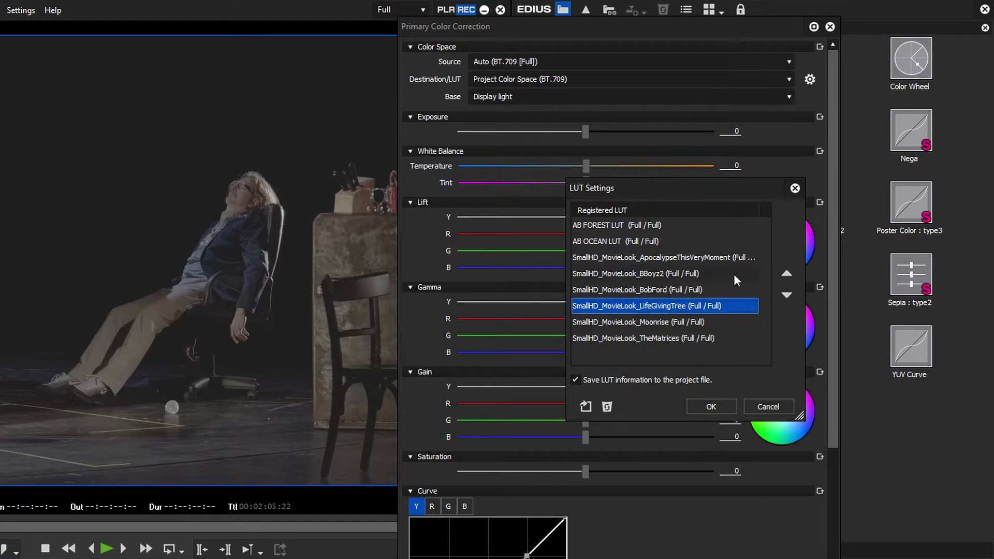
{"action": "left_click", "coordinate": [783, 273]}
{"action": "left_click", "coordinate": [783, 273]}
{"action": "left_click", "coordinate": [782, 273]}
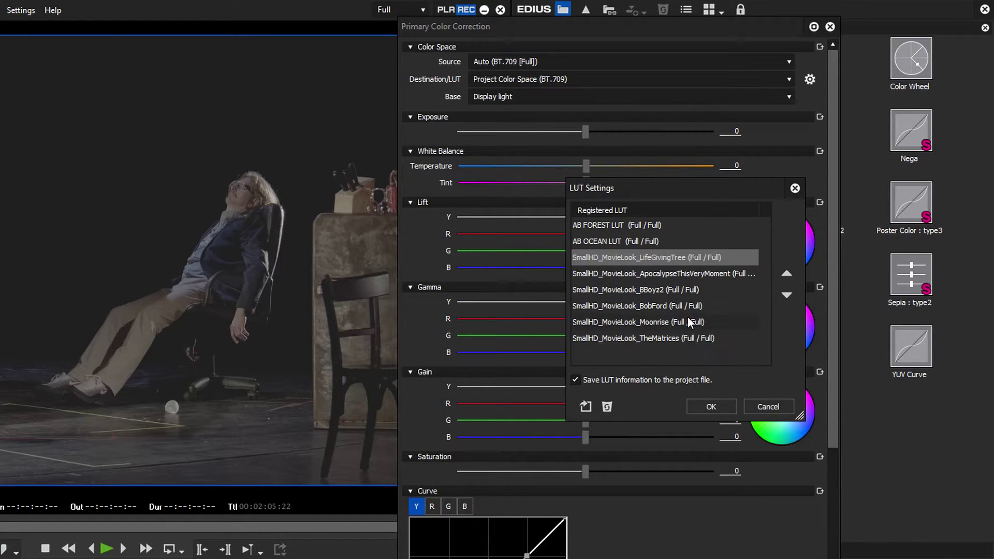
{"action": "left_click", "coordinate": [689, 321]}
{"action": "left_click", "coordinate": [783, 294]}
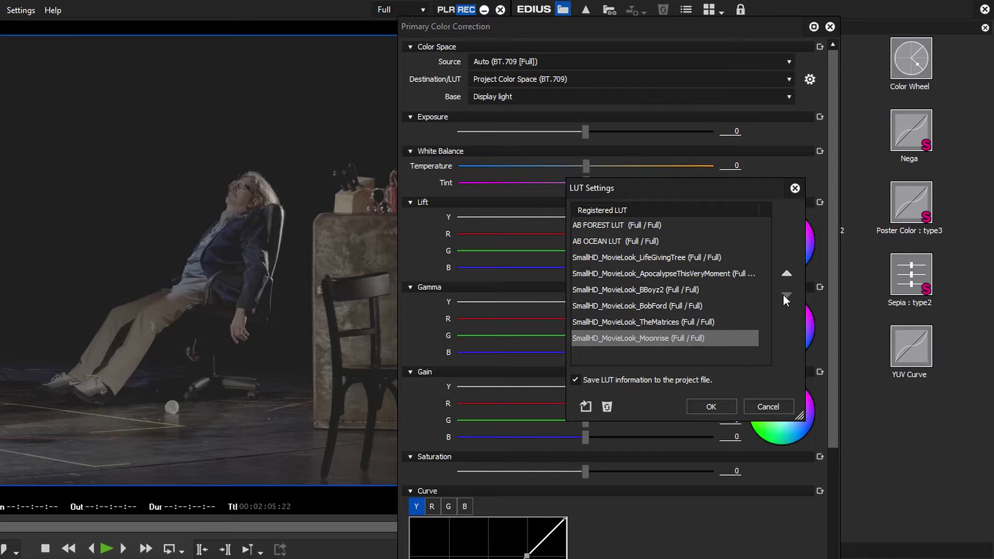
{"action": "left_click", "coordinate": [712, 408]}
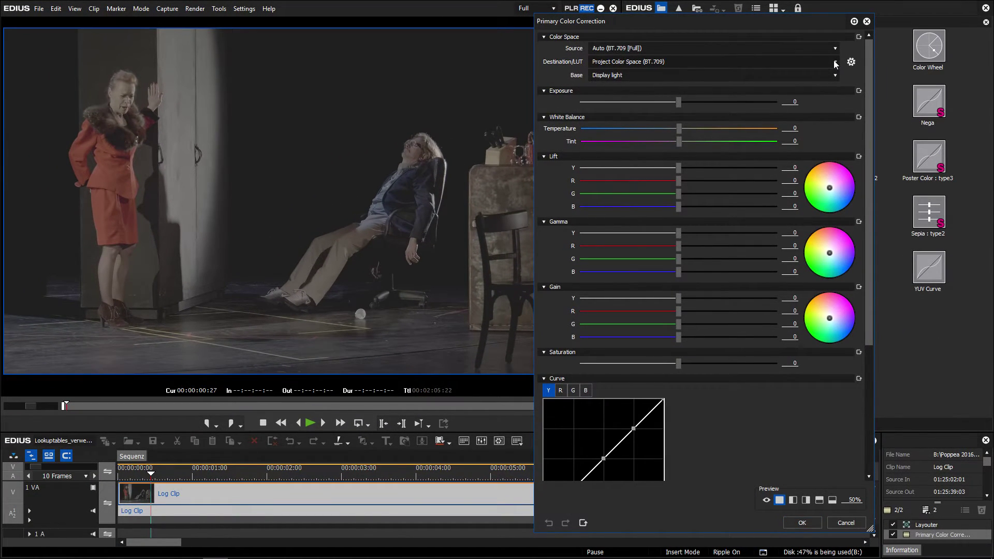
Set the clip's destination LUT to VLog_to_V709_forV35_ver100
{"action": "left_click", "coordinate": [835, 63]}
{"action": "scroll", "coordinate": [717, 198], "scroll_direction": "down", "scroll_amount": 5}
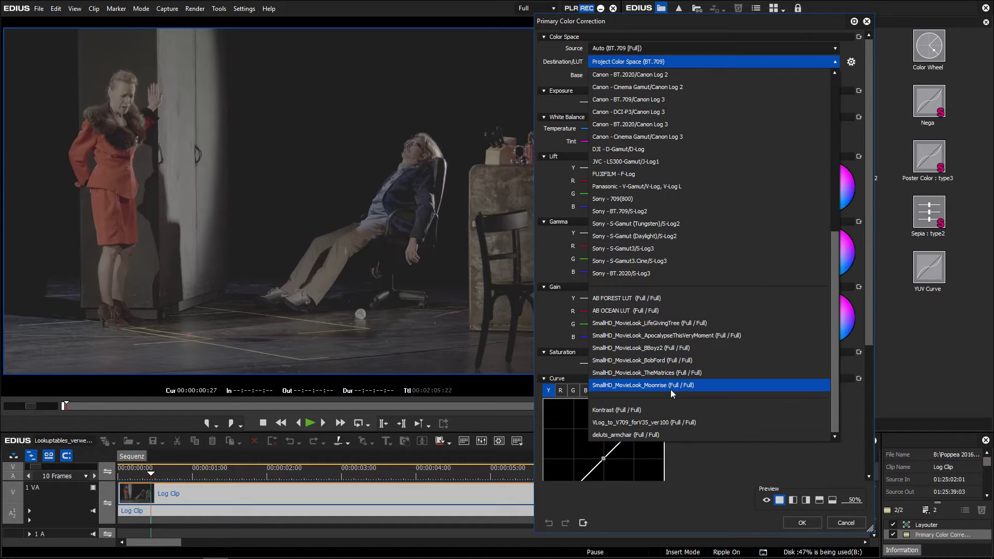
{"action": "left_click", "coordinate": [663, 422]}
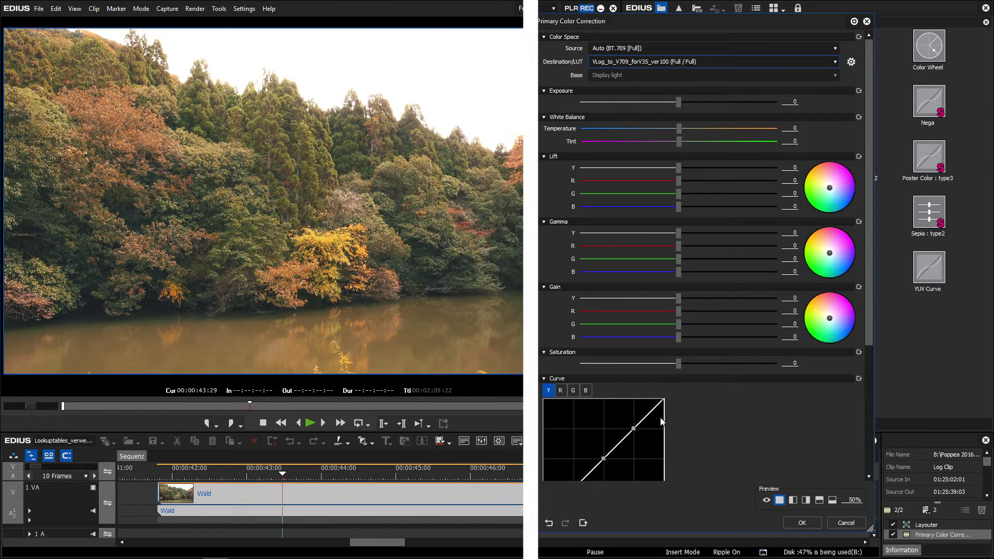
Apply SmallHD_MovieLook_SavingPrivateDamon to the forest clip and AB OCEAN to the river clip
{"action": "left_click", "coordinate": [835, 61]}
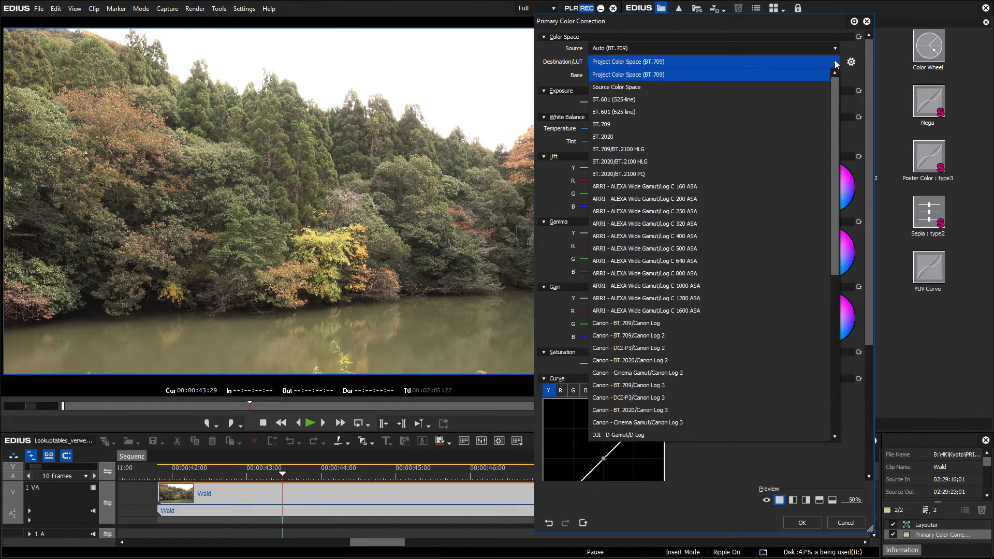
{"action": "scroll", "coordinate": [724, 259], "scroll_direction": "down", "scroll_amount": 8}
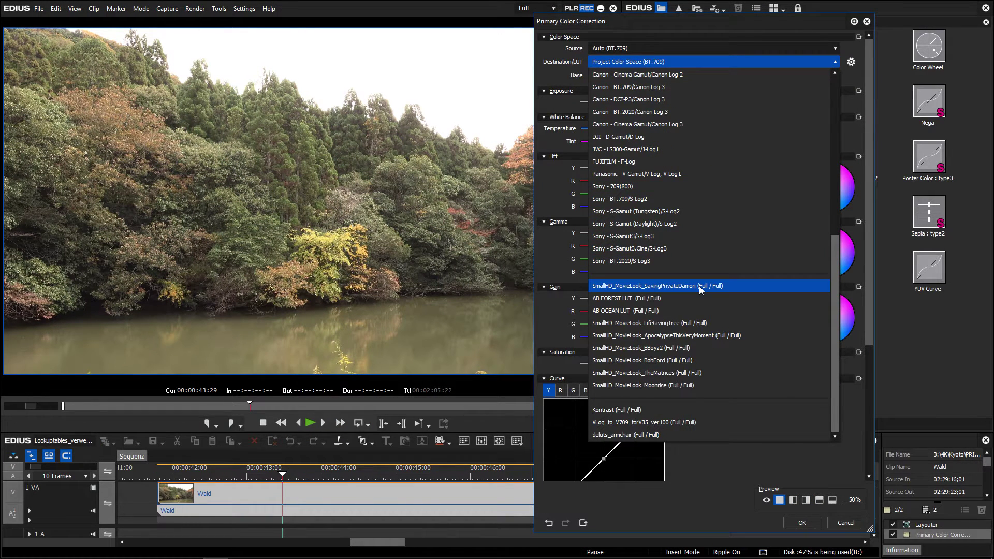
{"action": "left_click", "coordinate": [698, 287]}
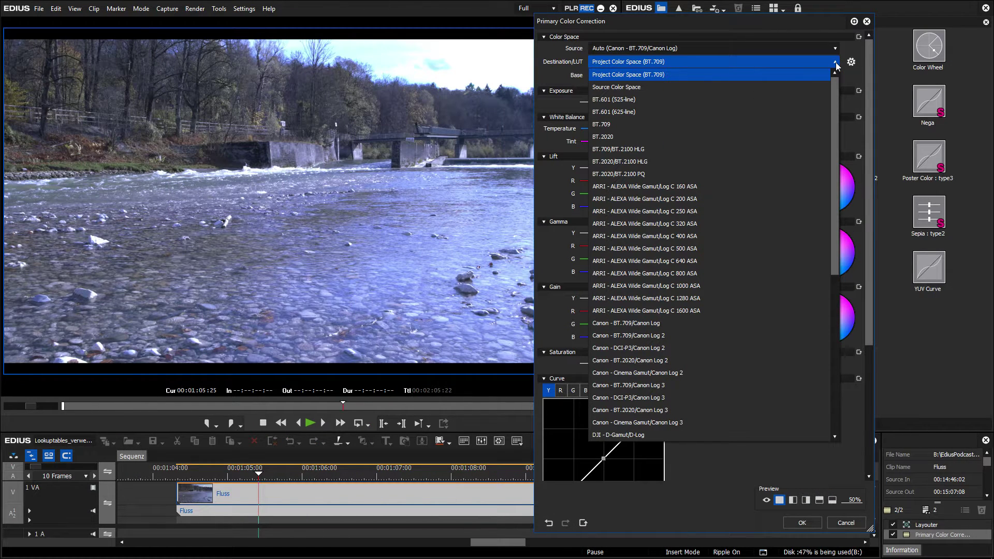
{"action": "scroll", "coordinate": [694, 261], "scroll_direction": "down", "scroll_amount": 8}
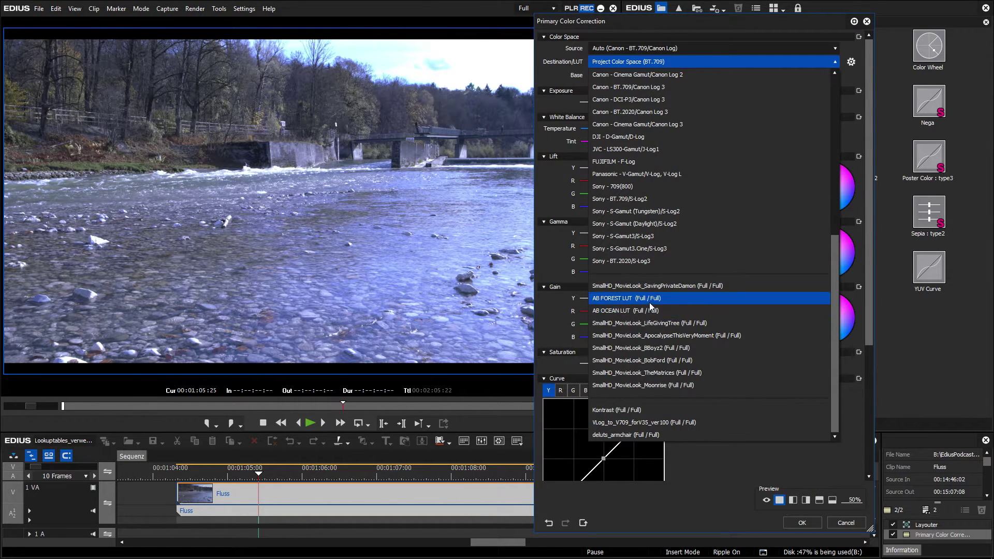
{"action": "left_click", "coordinate": [637, 310]}
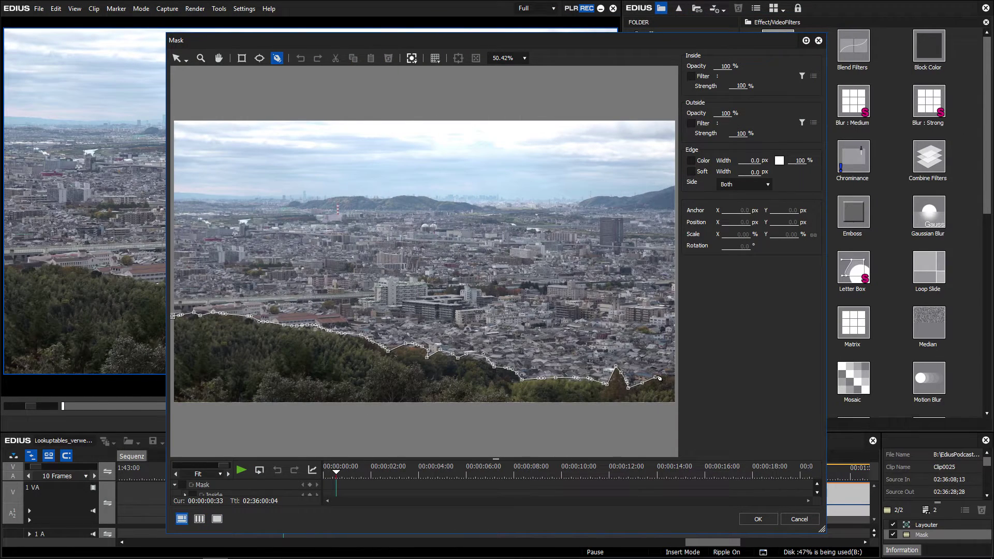
Draw a closed pen mask around the forest along the bottom of Clip0025
{"action": "left_click", "coordinate": [658, 374]}
{"action": "left_click", "coordinate": [665, 375]}
{"action": "left_click", "coordinate": [676, 375]}
{"action": "left_click", "coordinate": [674, 435]}
{"action": "left_click", "coordinate": [210, 430]}
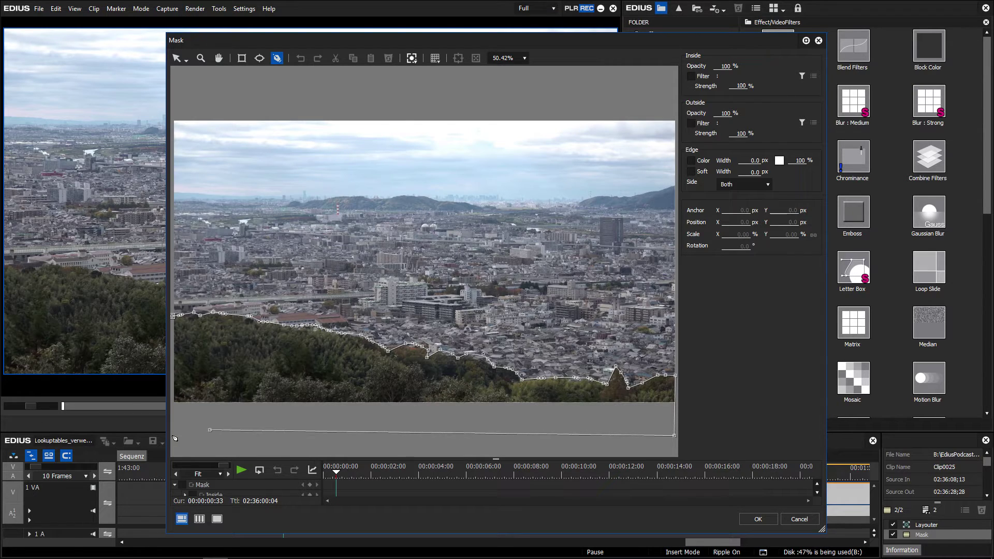
{"action": "left_click", "coordinate": [171, 436]}
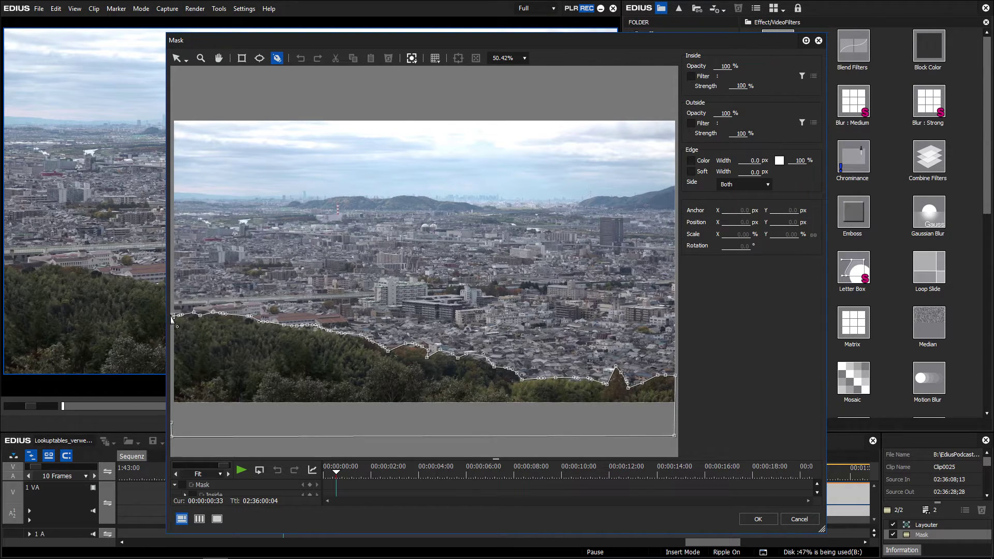
{"action": "left_click", "coordinate": [172, 316]}
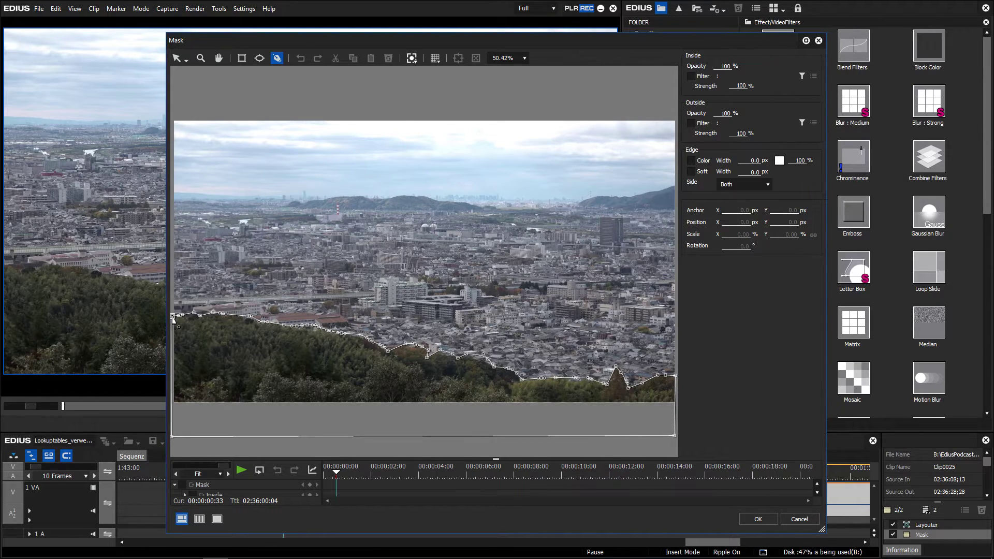
Give the mask a soft edge of width 10 and set Primary Color Correction as the inside filter
{"action": "left_click", "coordinate": [691, 172]}
{"action": "left_click_drag", "start_coordinate": [753, 172], "coordinate": [688, 75]}
{"action": "left_click", "coordinate": [690, 76]}
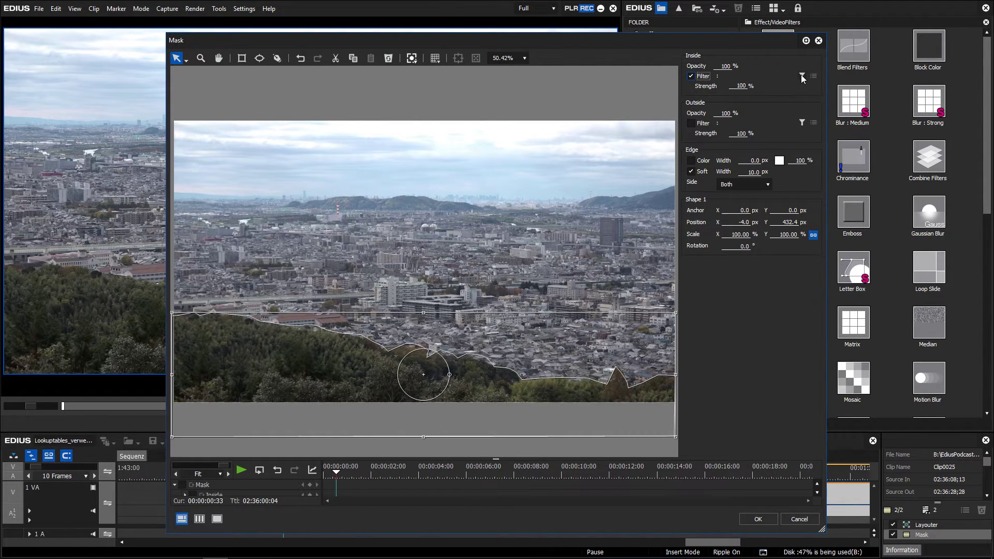
{"action": "left_click", "coordinate": [801, 76]}
{"action": "left_click", "coordinate": [584, 166]}
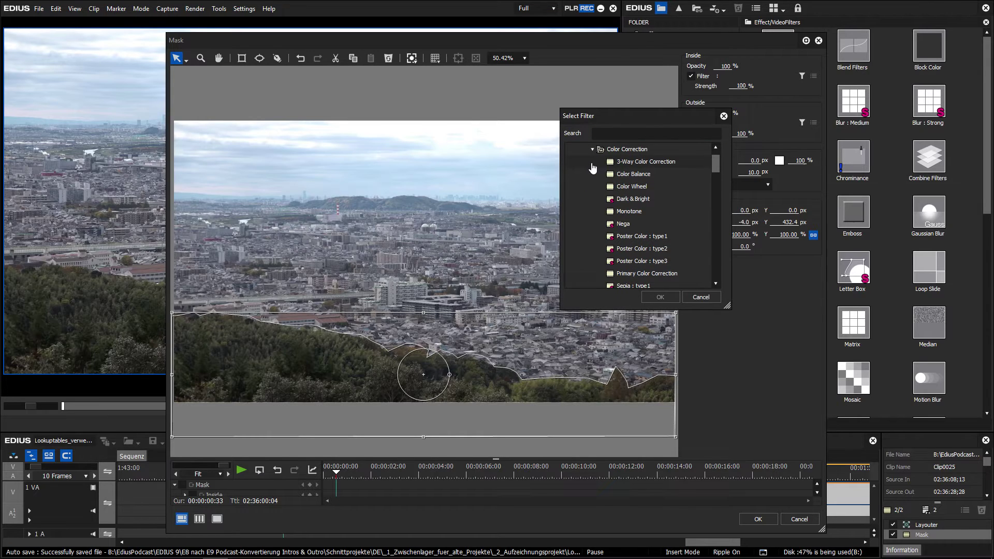
{"action": "left_click", "coordinate": [626, 274]}
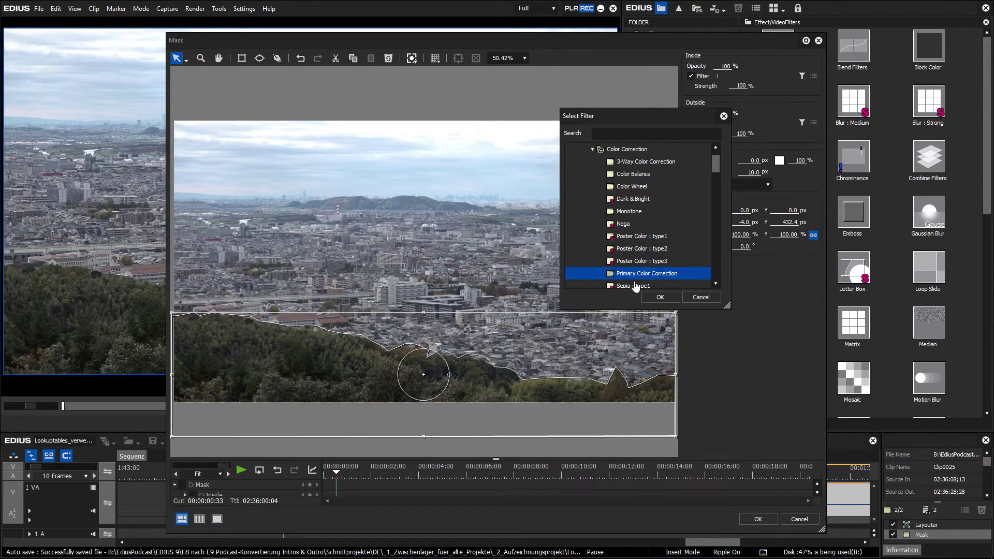
{"action": "left_click", "coordinate": [660, 296]}
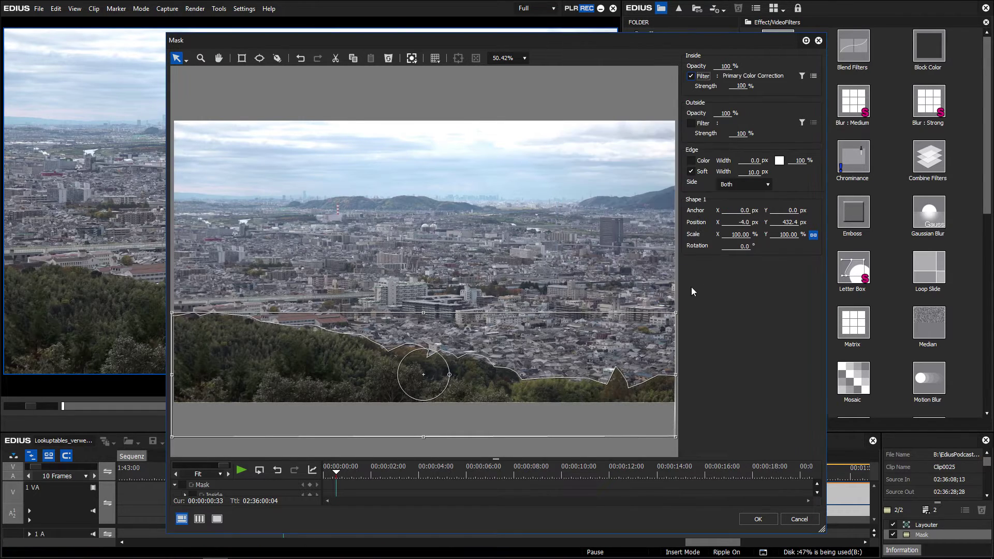
Apply the SmallHD_MovieLook_TheMatrices LUT inside the mask, close the editor, and compare the mask off and on
{"action": "left_click", "coordinate": [813, 77]}
{"action": "left_click", "coordinate": [833, 62]}
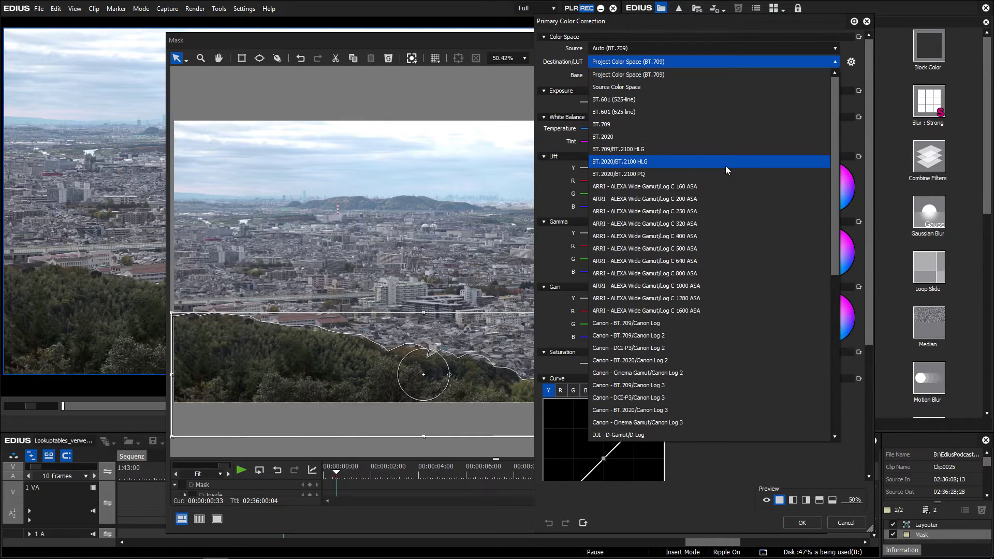
{"action": "scroll", "coordinate": [720, 179], "scroll_direction": "down", "scroll_amount": 3}
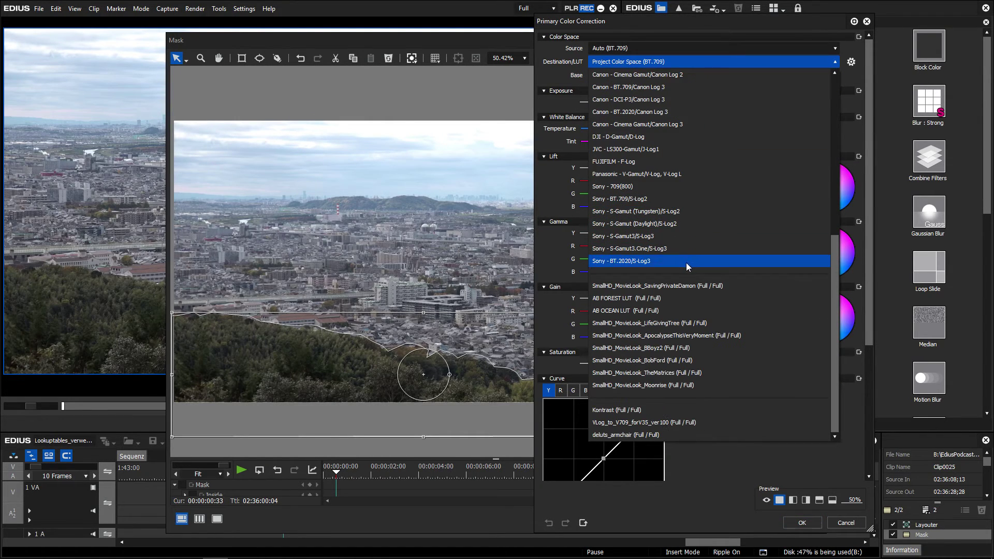
{"action": "left_click", "coordinate": [662, 372]}
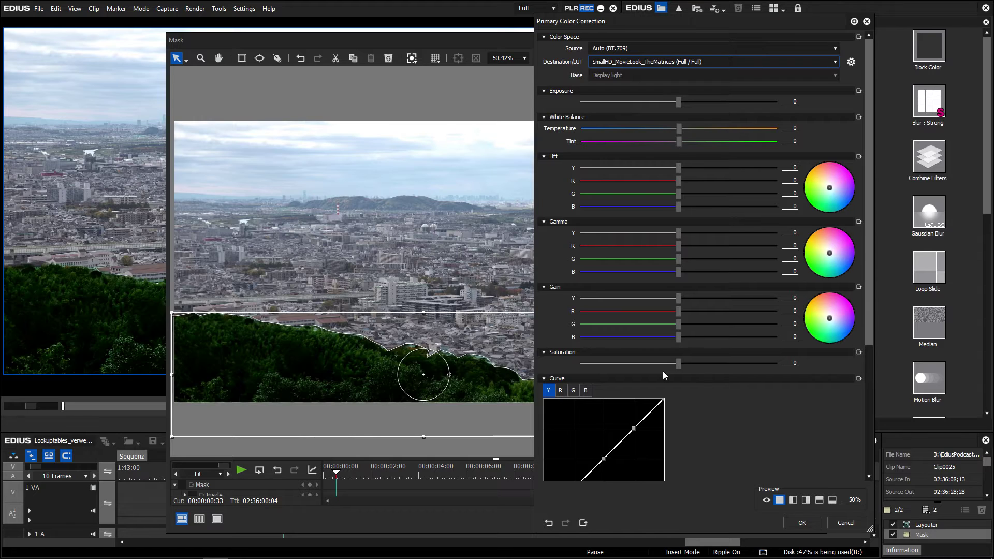
{"action": "left_click", "coordinate": [801, 523]}
{"action": "left_click", "coordinate": [769, 521]}
{"action": "left_click", "coordinate": [893, 535]}
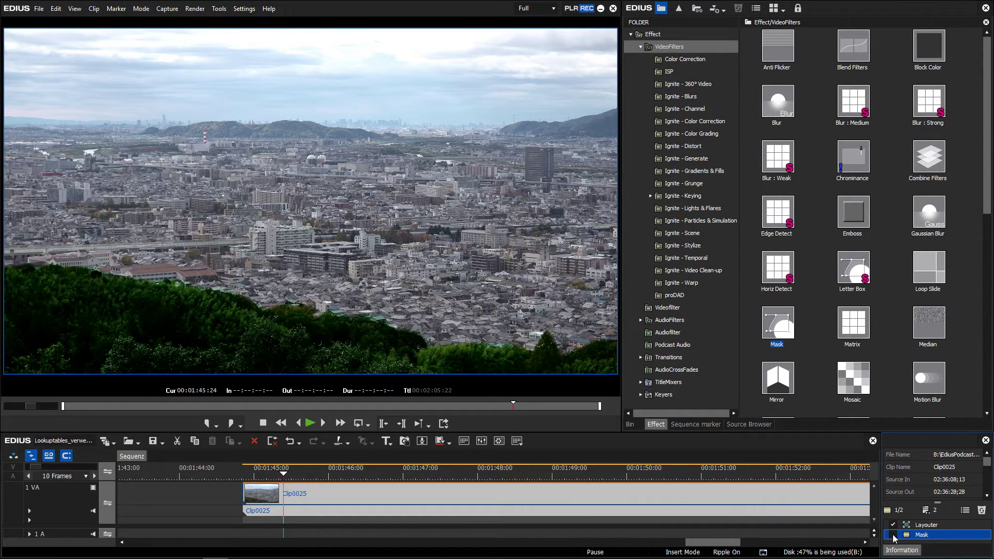
{"action": "left_click", "coordinate": [893, 535]}
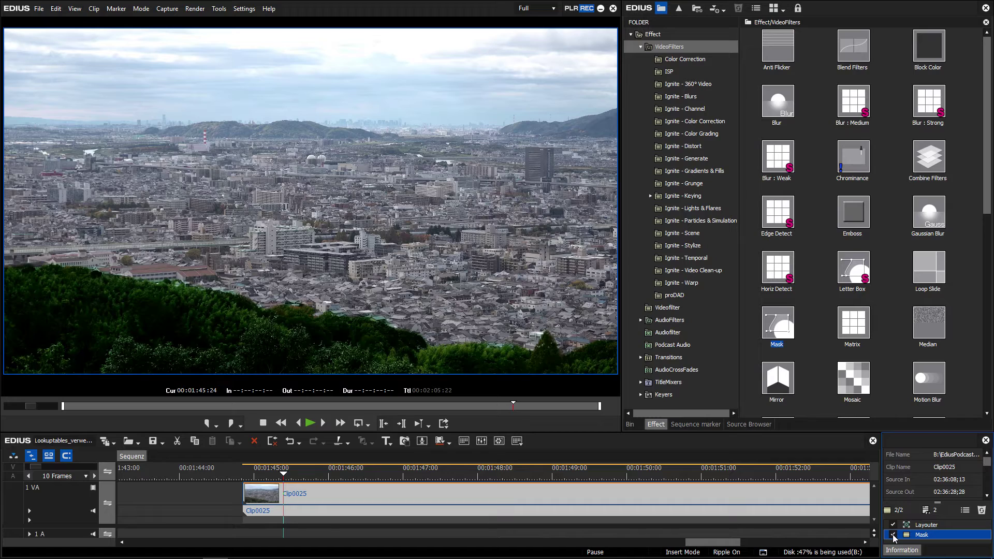